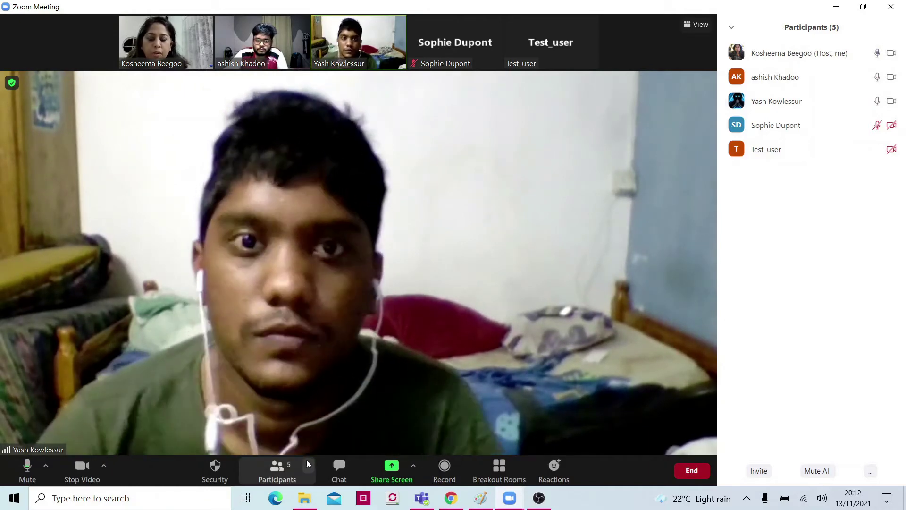
- Copy the meeting's full invitation to the clipboard from the Invite window
click(307, 466)
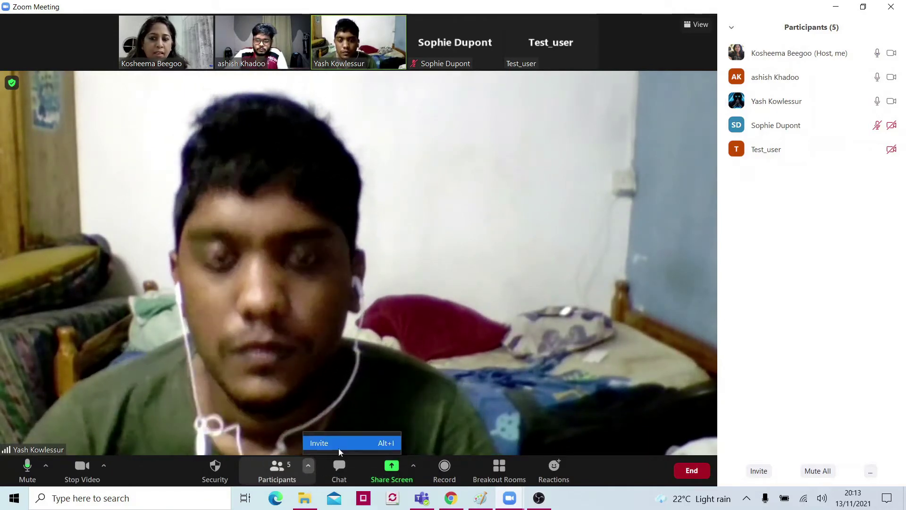
click(338, 446)
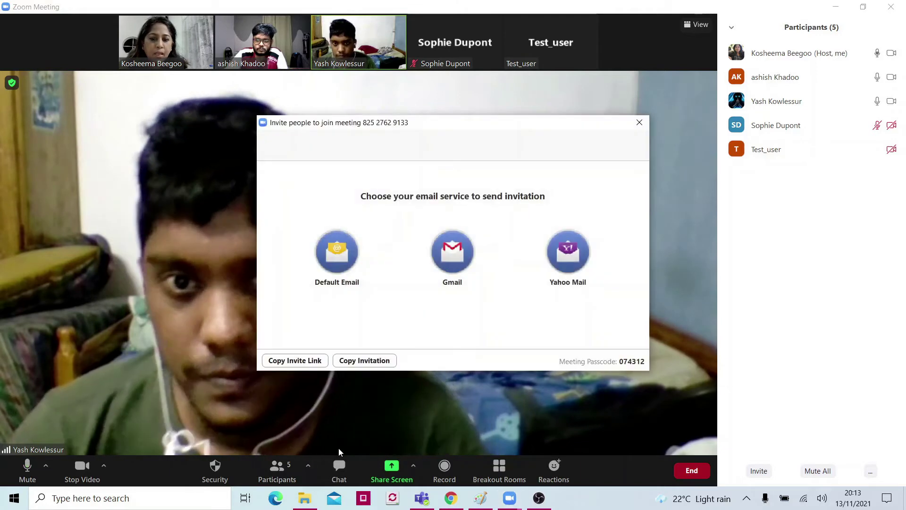
click(371, 361)
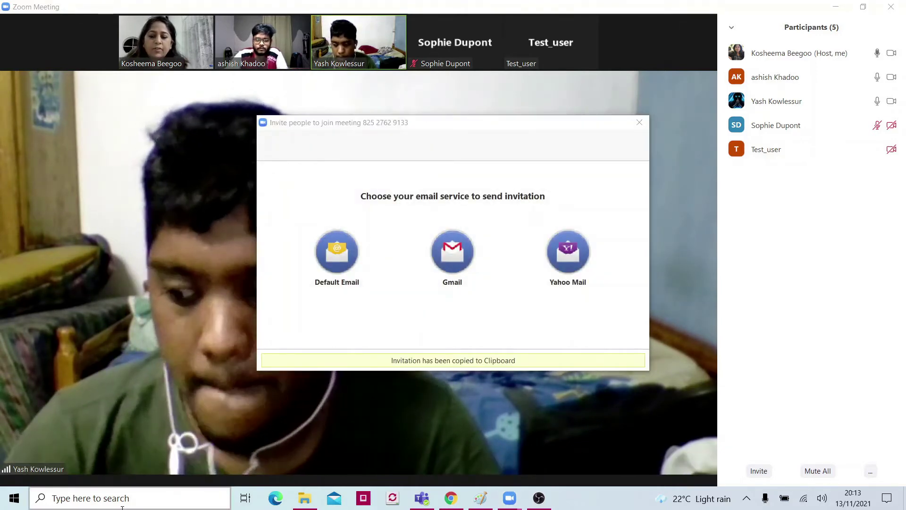
- Launch a blank Notepad document from the Windows search
click(121, 507)
text(notepad)
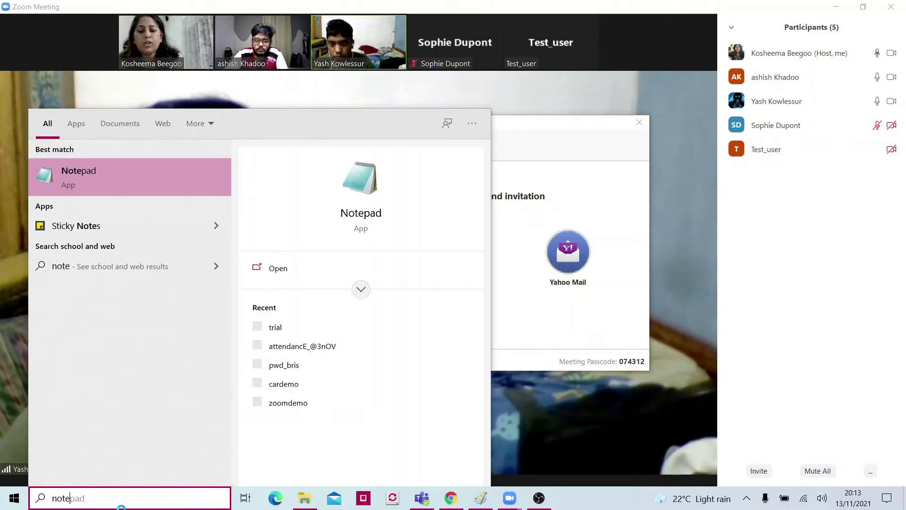
key(Return)
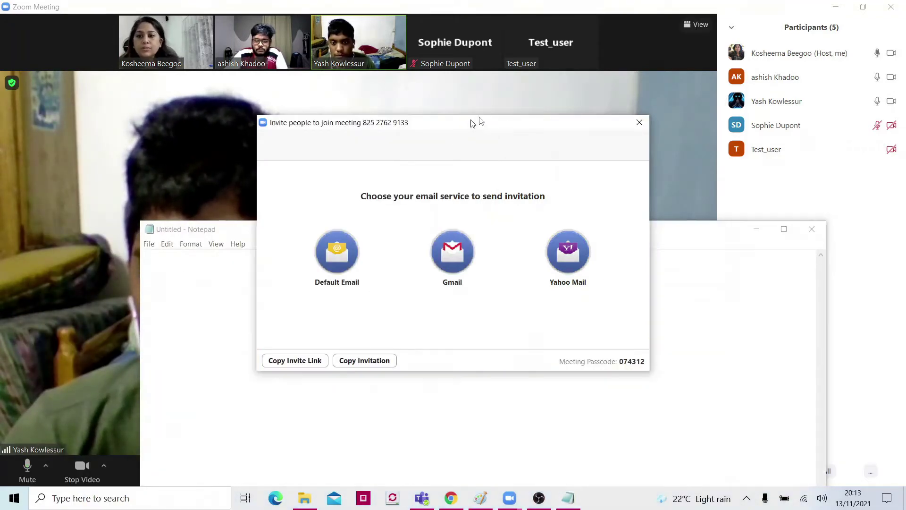
- Paste the invitation into Notepad and highlight the Meeting ID and Passcode lines
drag(470, 124, 708, 66)
click(291, 318)
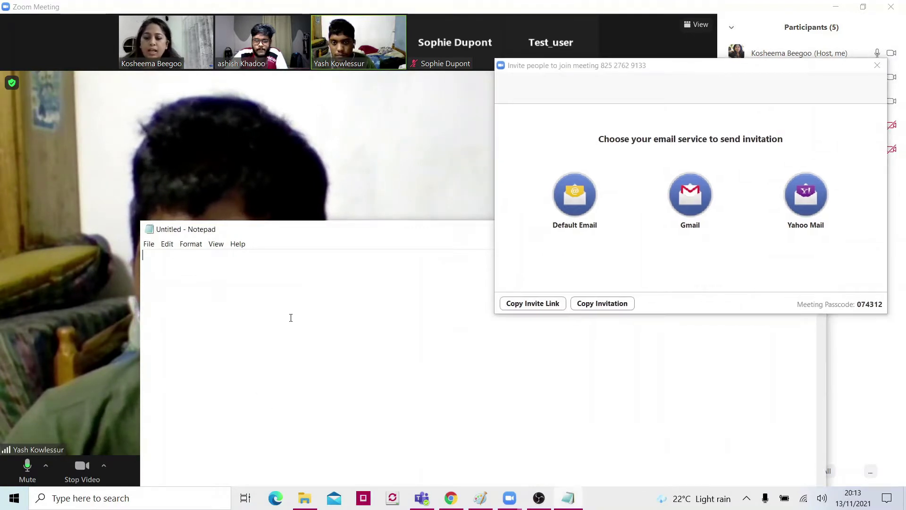
key(ctrl+v)
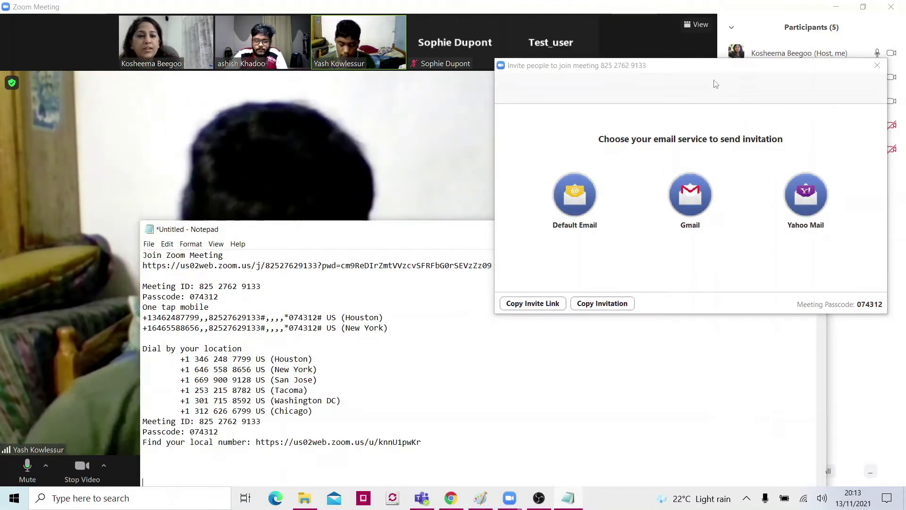
drag(805, 66, 905, 78)
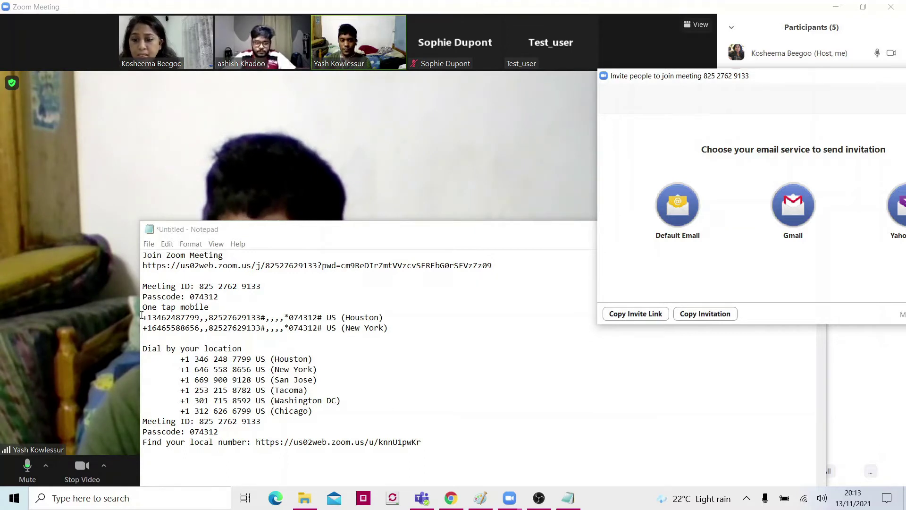
drag(143, 286, 218, 296)
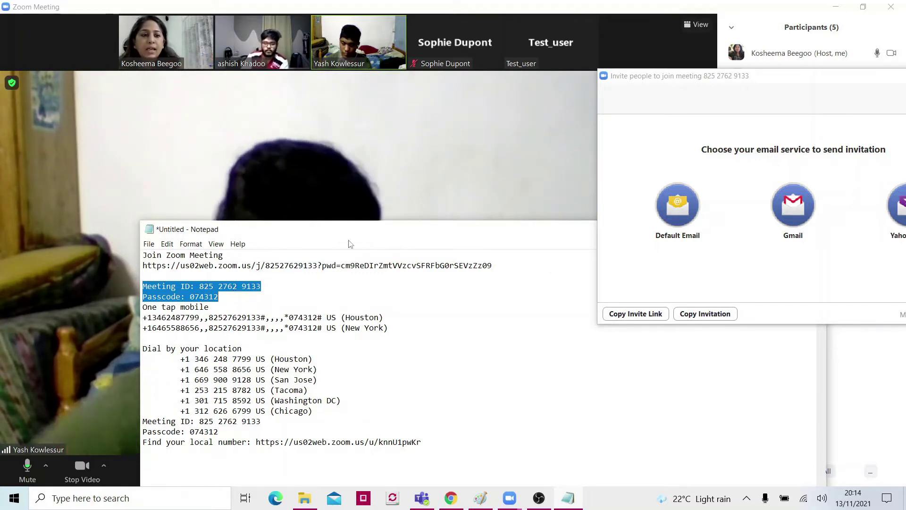
- Close the invitation window, then close Notepad without saving
drag(796, 81, 356, 254)
click(541, 248)
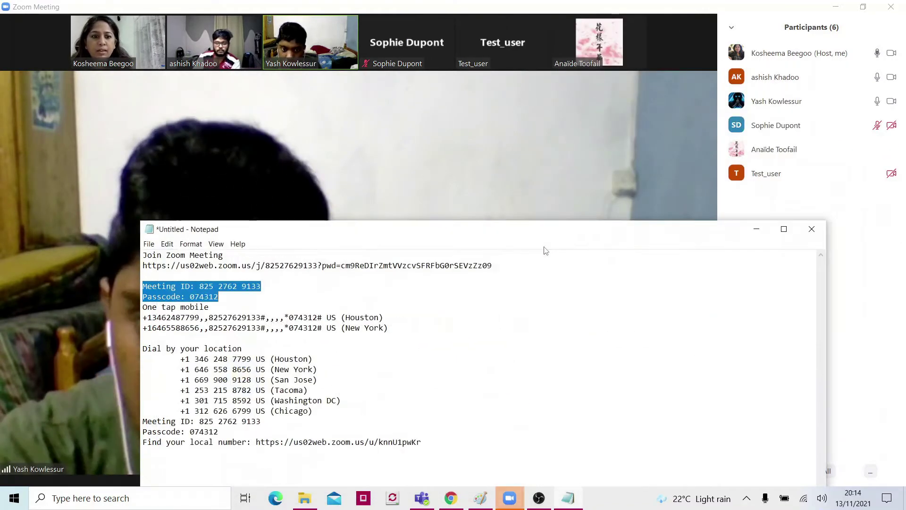
click(811, 231)
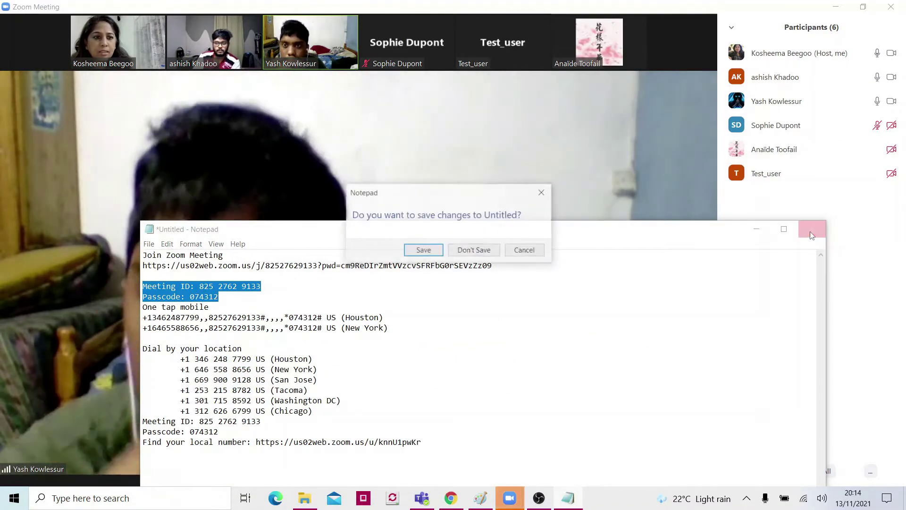
click(476, 250)
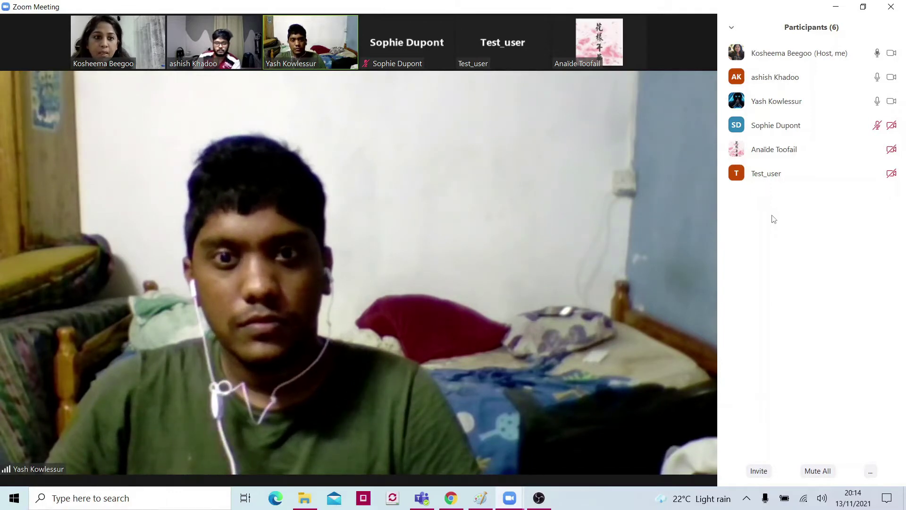
- Change the meeting layout from Speaker to Gallery view showing all six tiles
mouse_move(698, 28)
click(698, 26)
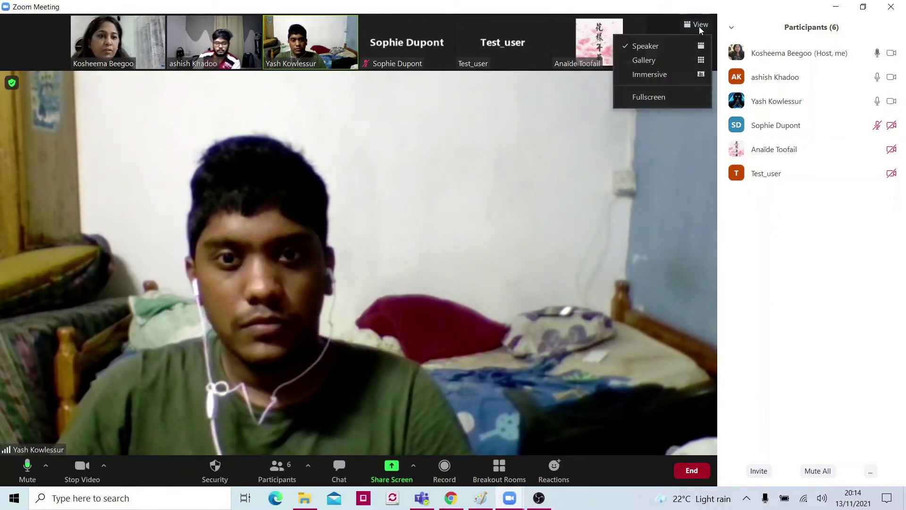
click(650, 46)
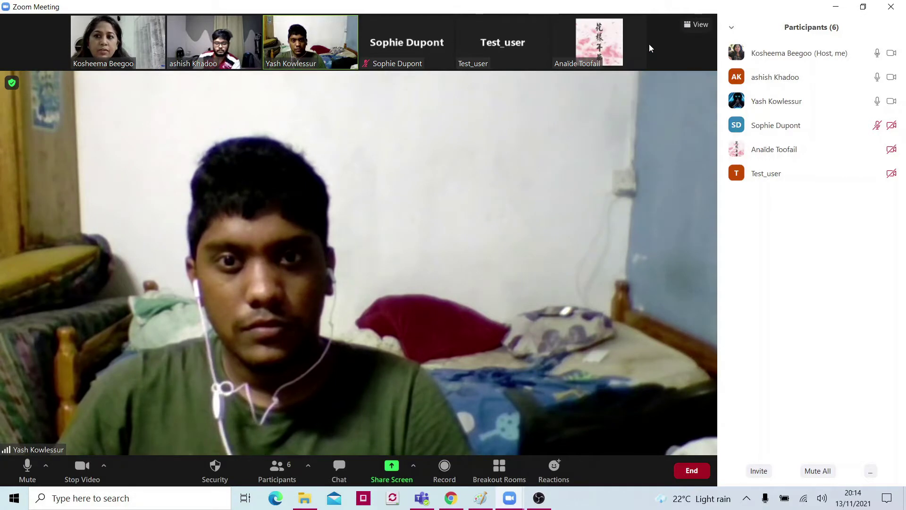
click(694, 26)
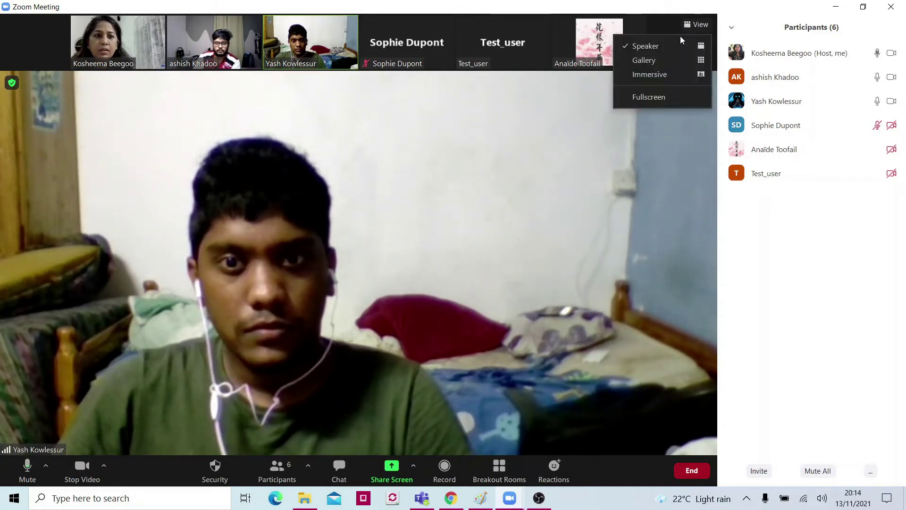
click(670, 58)
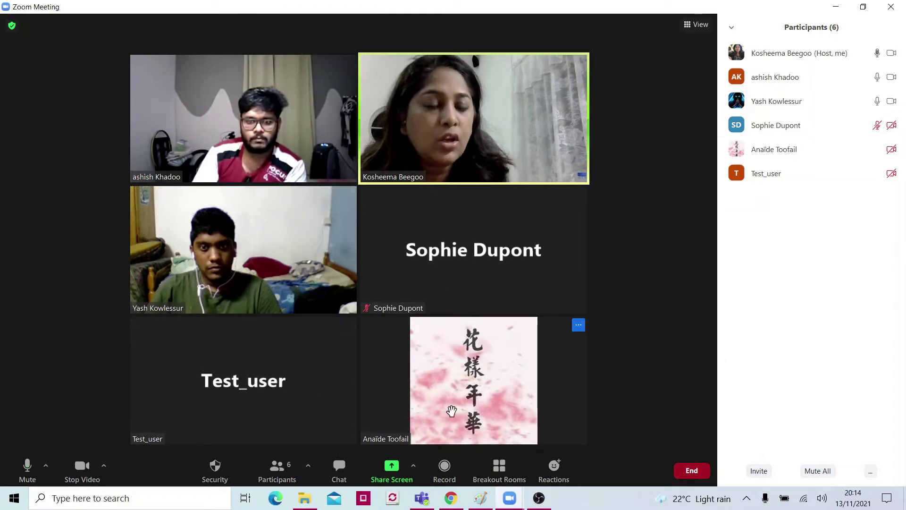
click(698, 25)
click(665, 208)
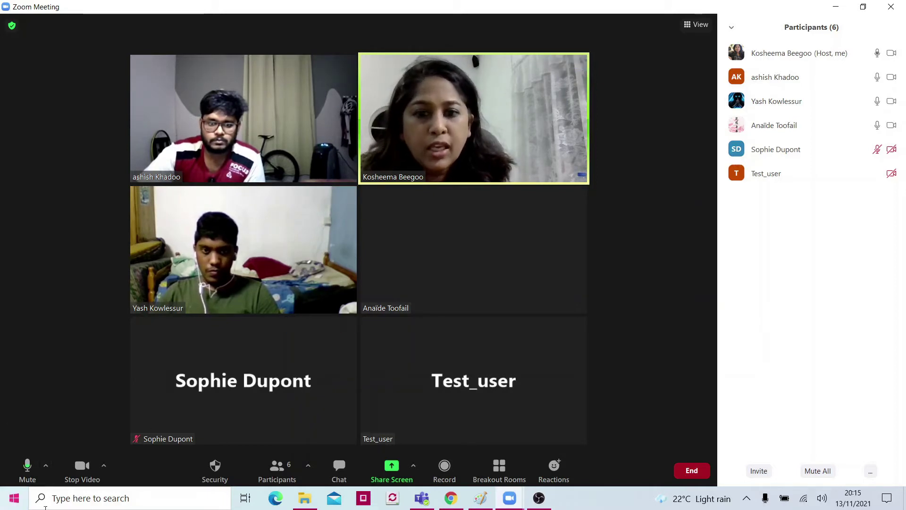
- Toggle the host's camera off and back on so her live video shows
click(81, 470)
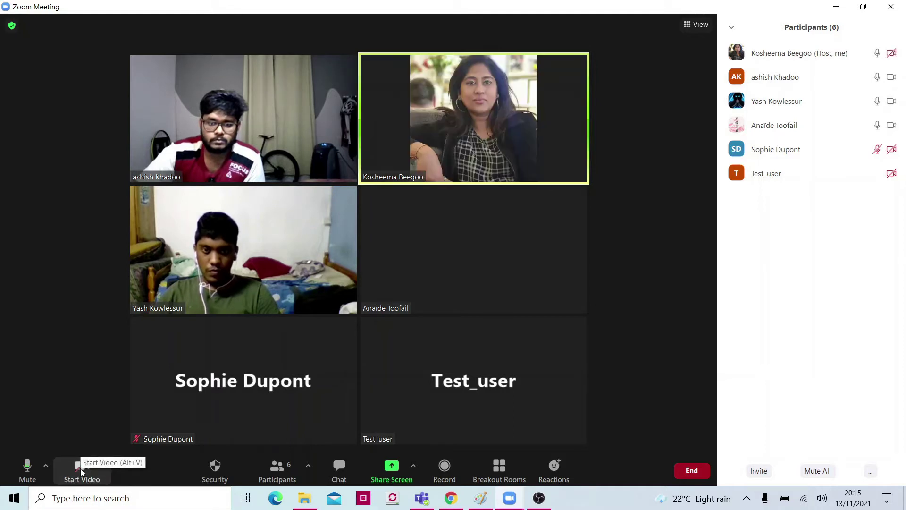
mouse_move(432, 243)
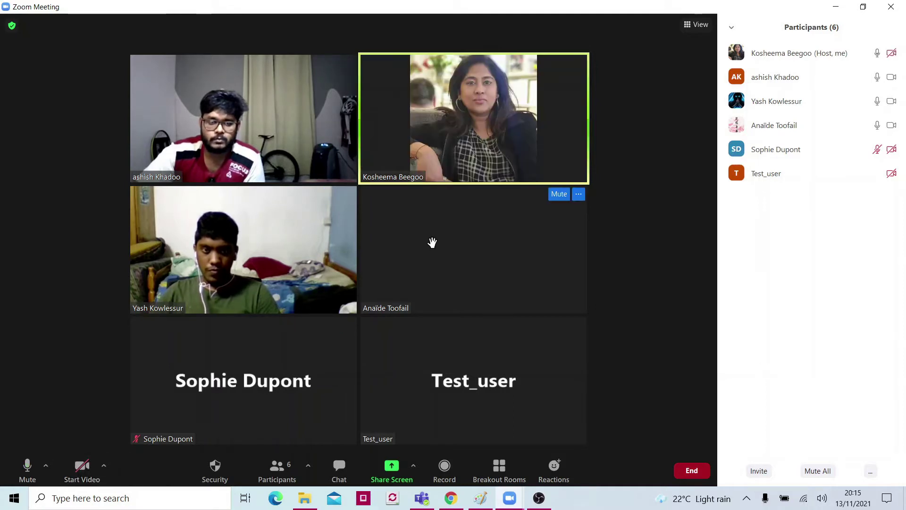
click(80, 470)
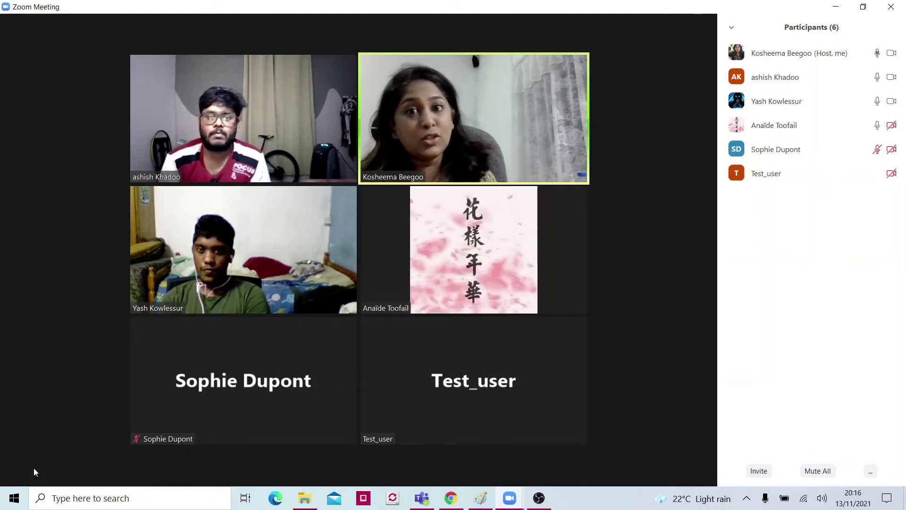
mouse_move(9, 455)
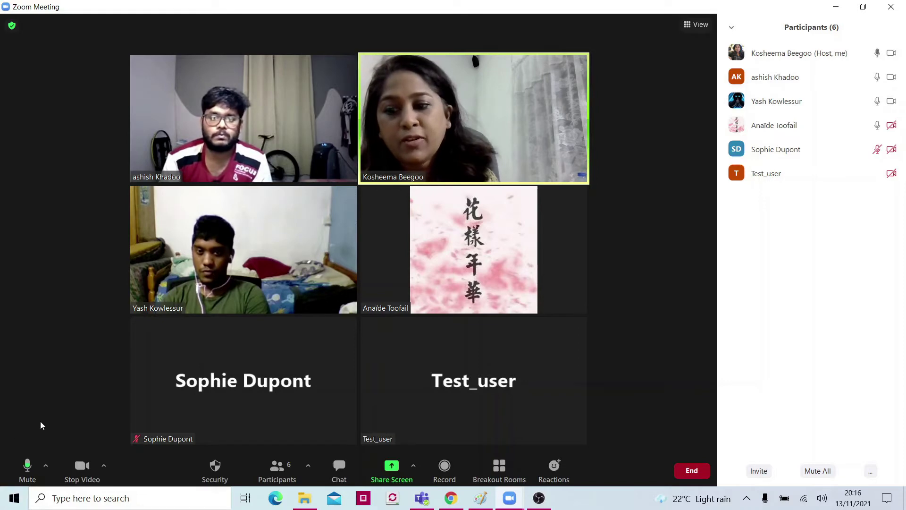
click(37, 466)
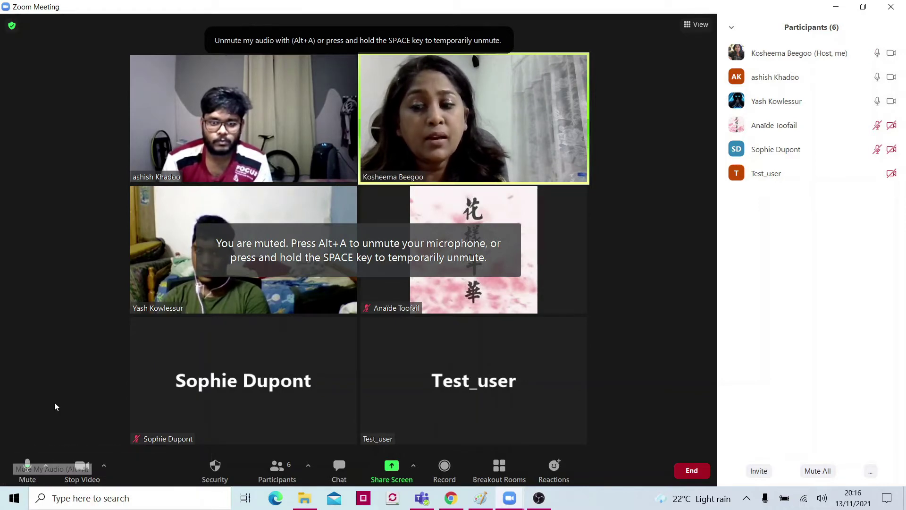
click(5, 477)
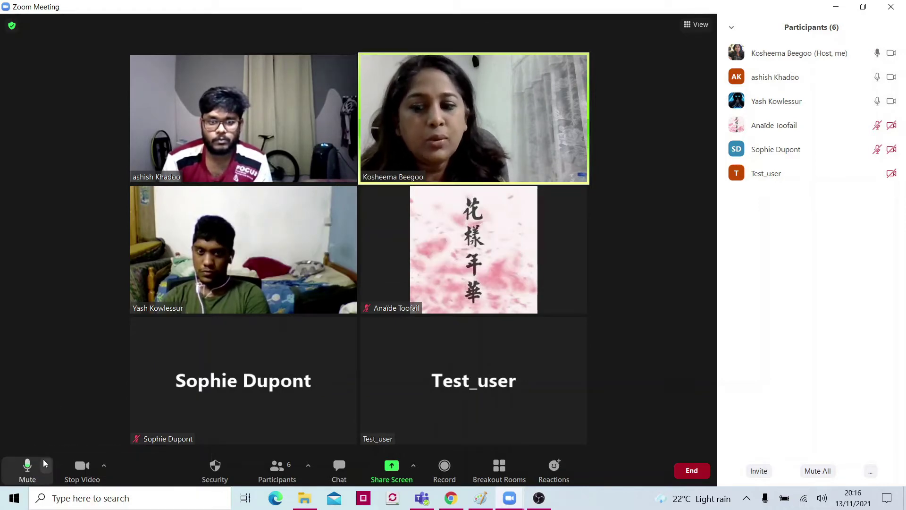
click(46, 465)
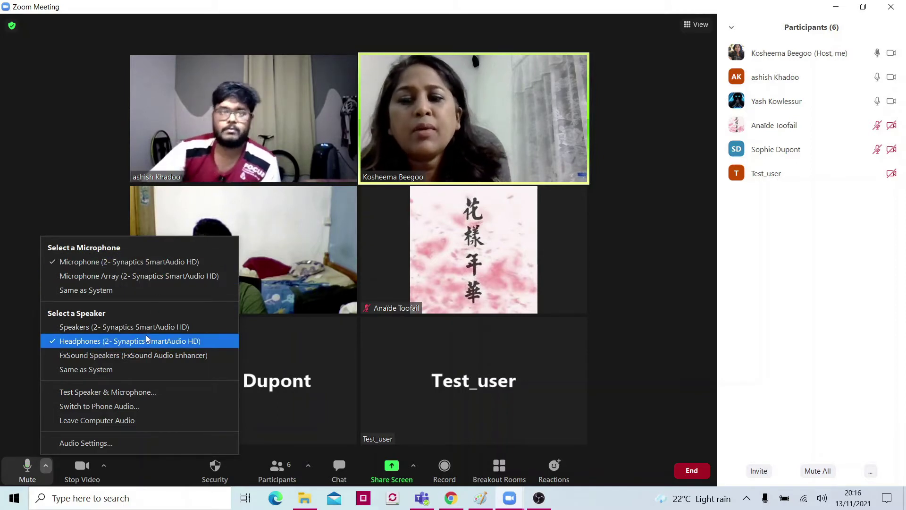
click(651, 281)
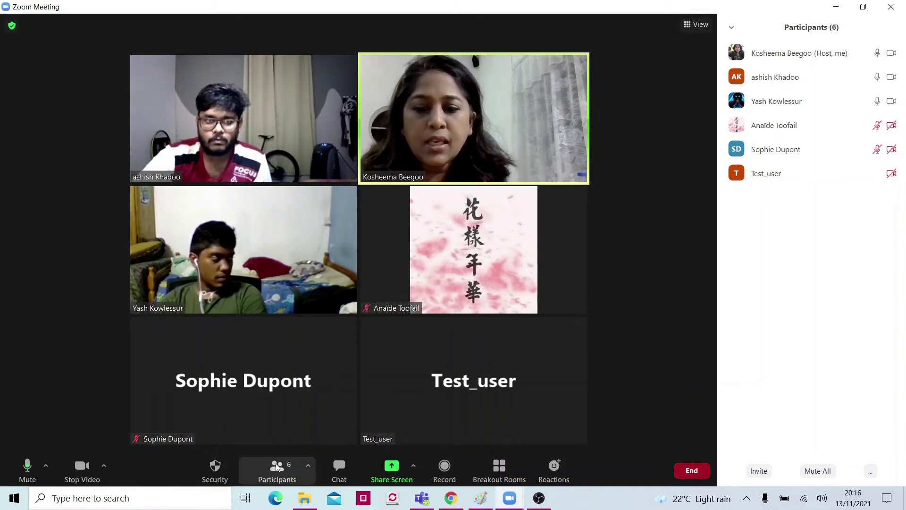
- Open the meeting chat and send 'Testing' to everyone
click(346, 464)
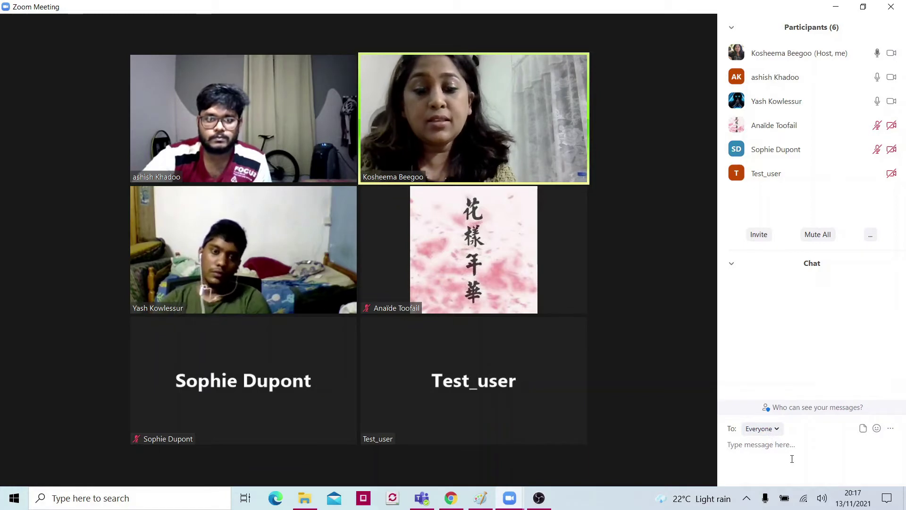
key(Caps_Lock)
text(TEST)
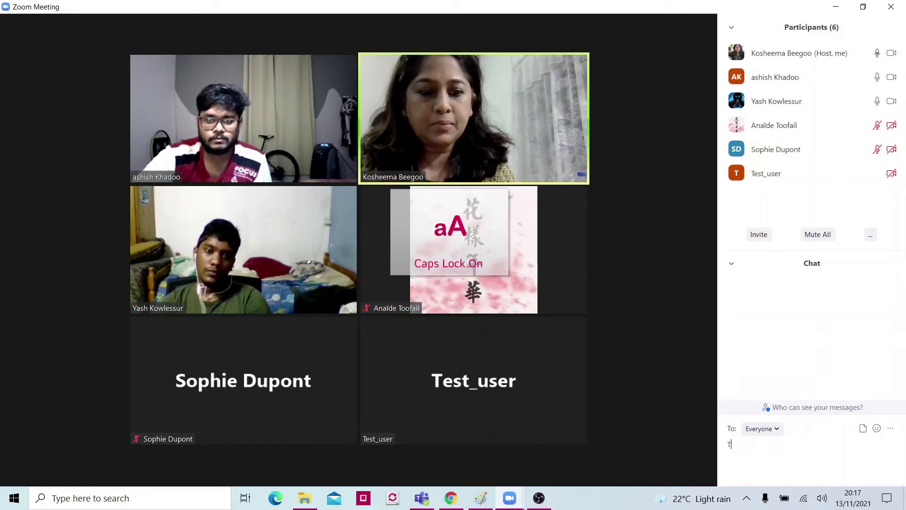
key(Caps_Lock)
text(e)
key(Return)
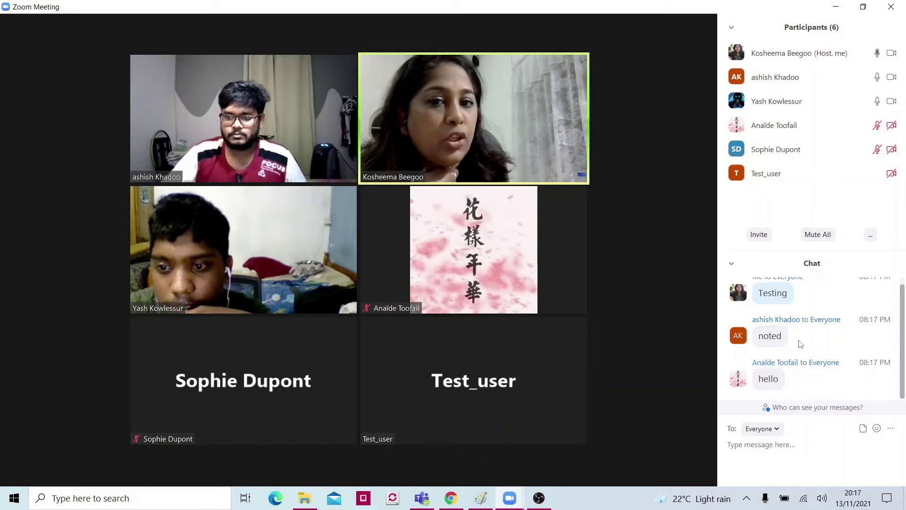
- Privately message one participant 'Are you hearing me well?'
click(779, 433)
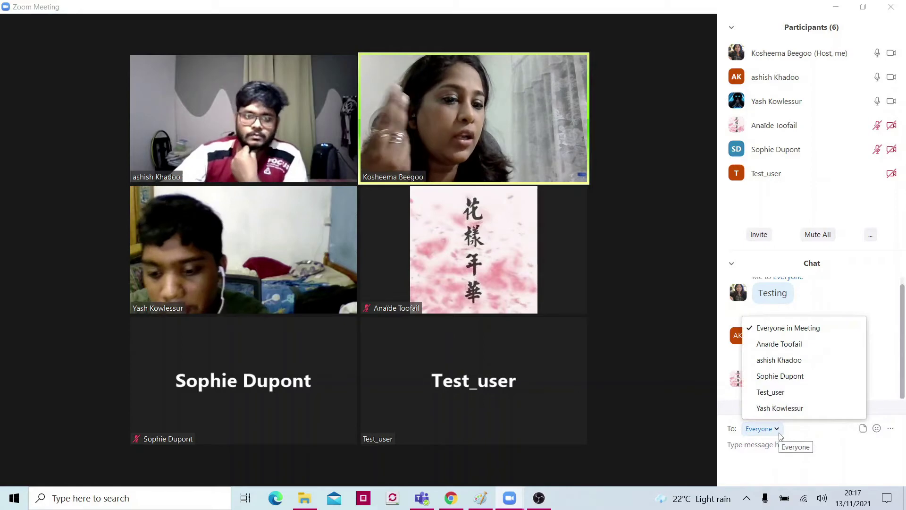
click(802, 346)
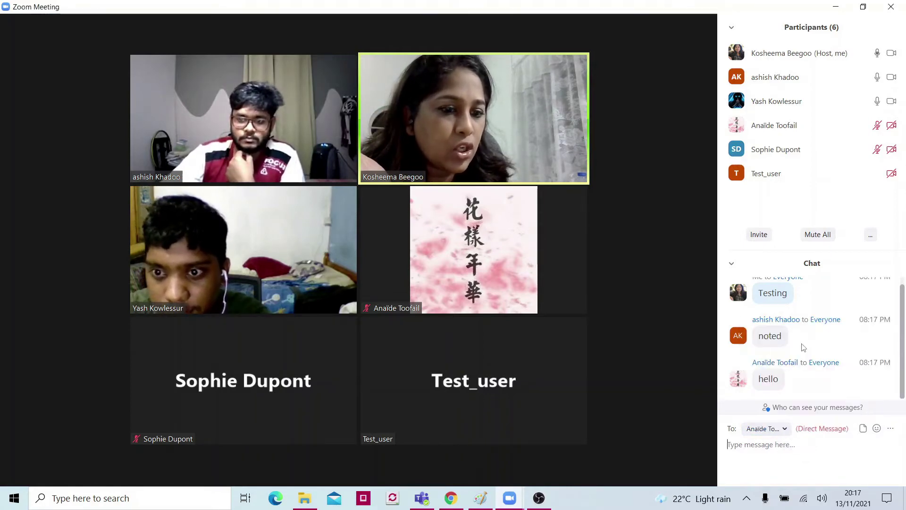
click(789, 446)
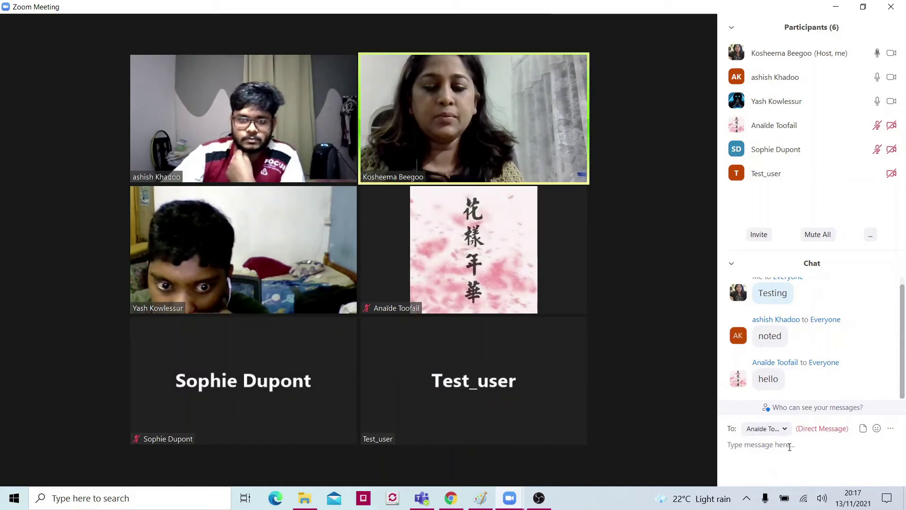
key(Caps_Lock)
text(Are you hearing me well?)
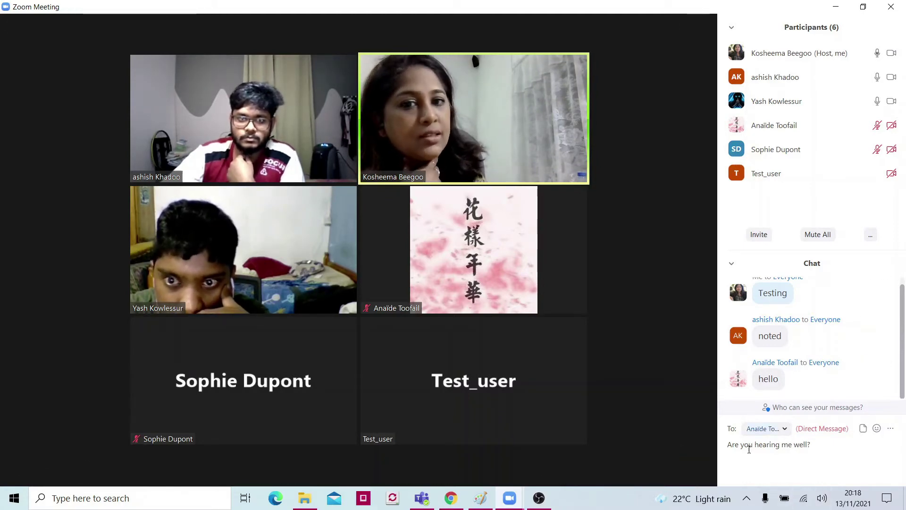
key(Return)
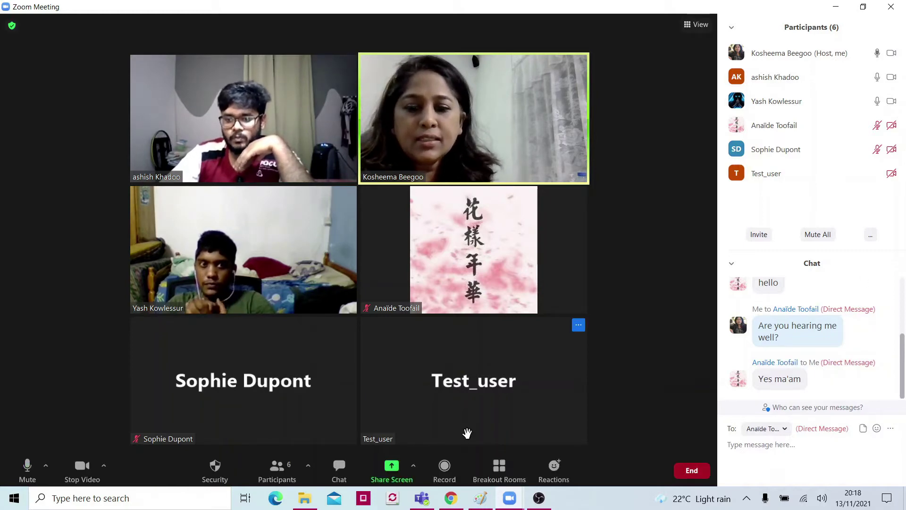
click(311, 466)
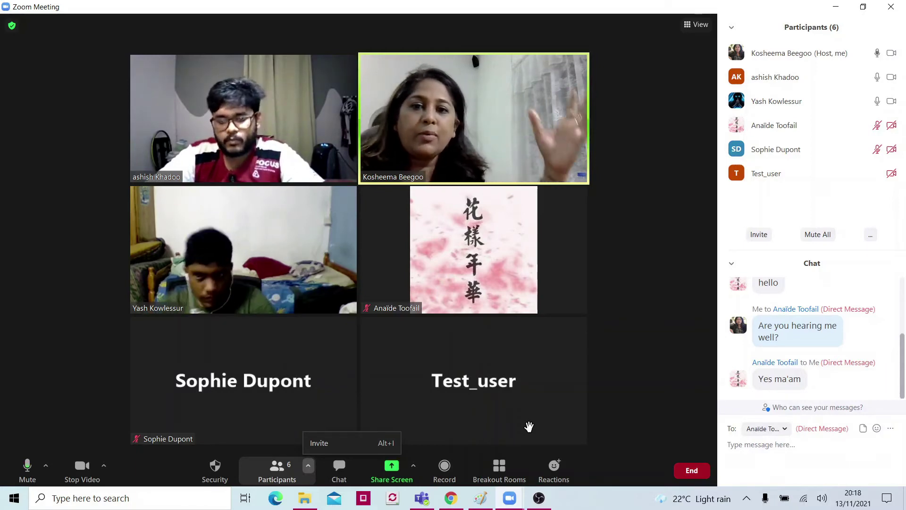
click(510, 480)
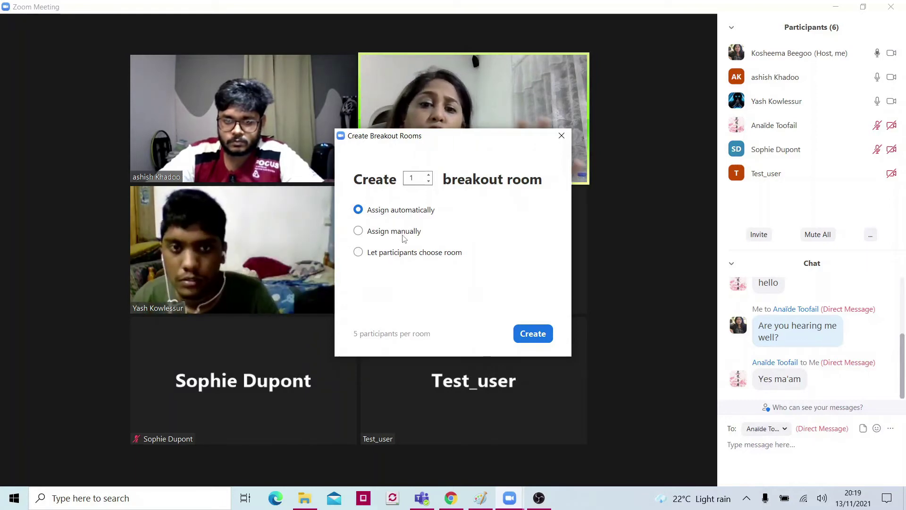
click(561, 136)
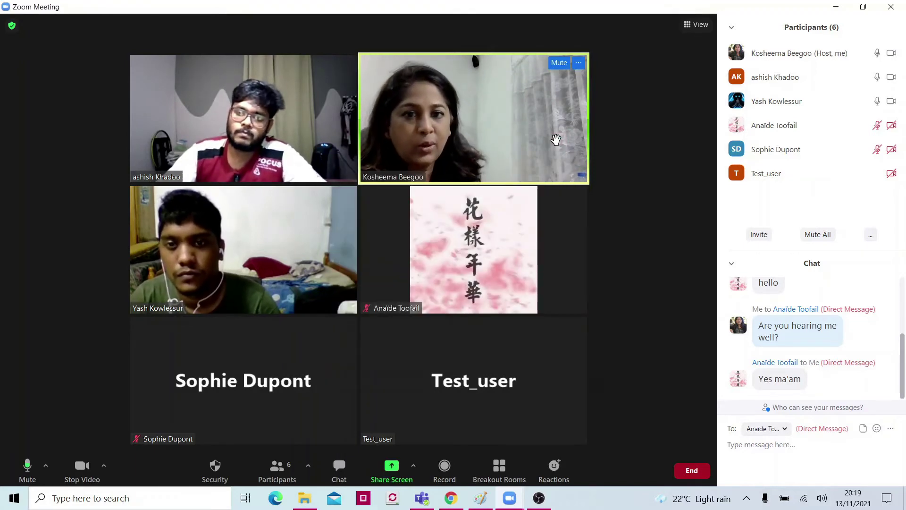